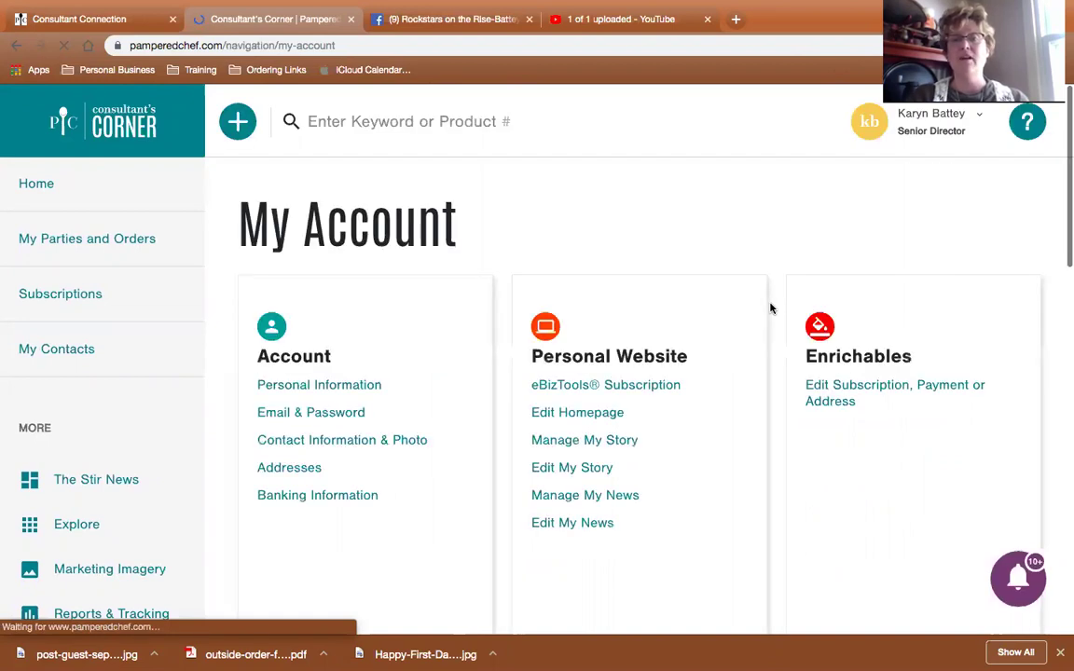
Open the Income Expense Report from the account's financial section and start adding an expense
scroll(770, 309, down, 3)
scroll(770, 311, down, 3)
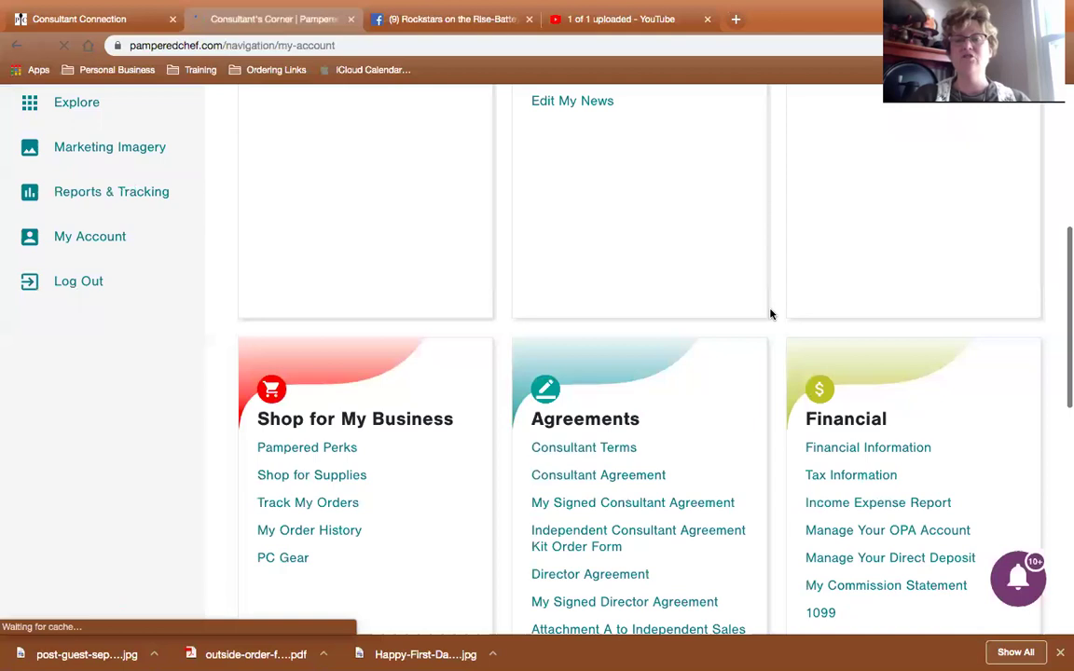
scroll(769, 312, down, 2)
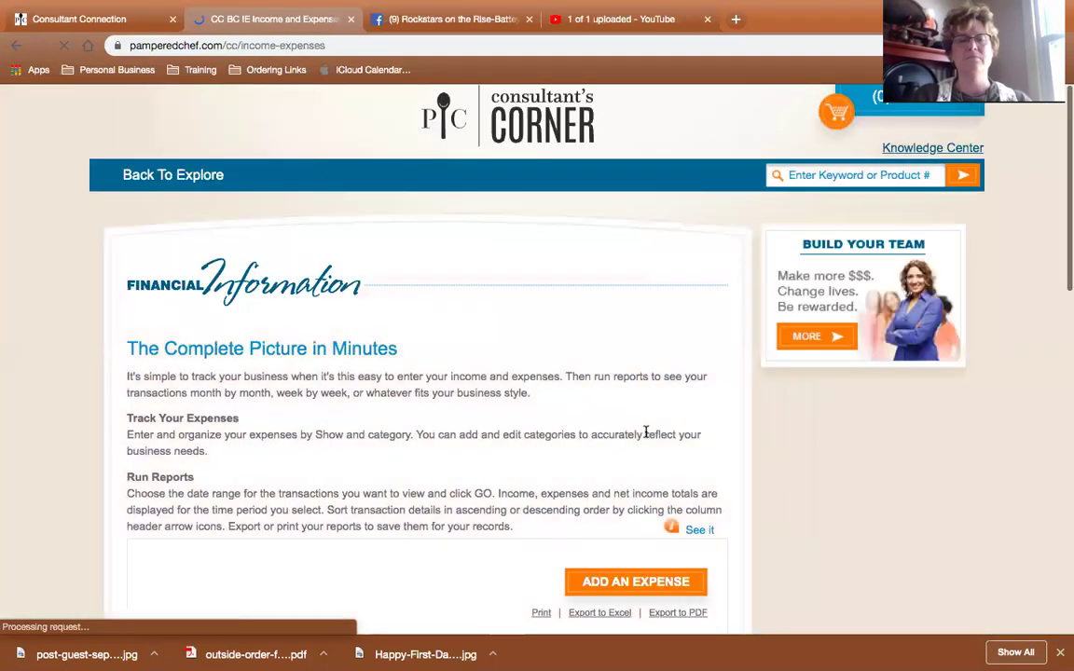
scroll(644, 432, down, 5)
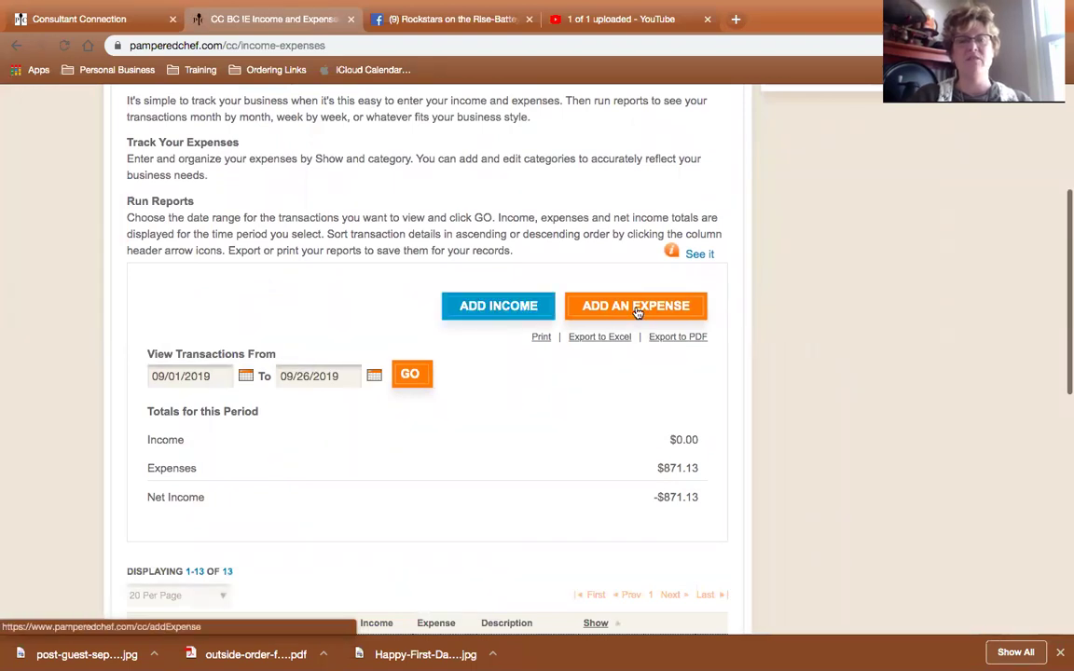
click(638, 309)
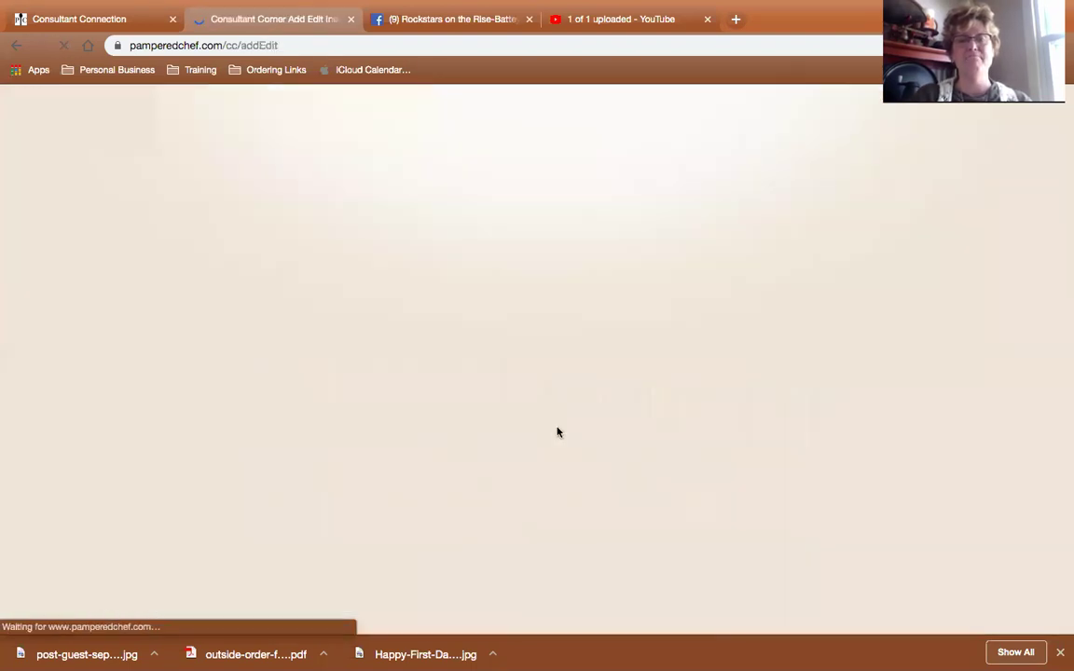
Find the 09/26/2019 cooking show in the show list and assign it to the new expense
scroll(545, 421, down, 4)
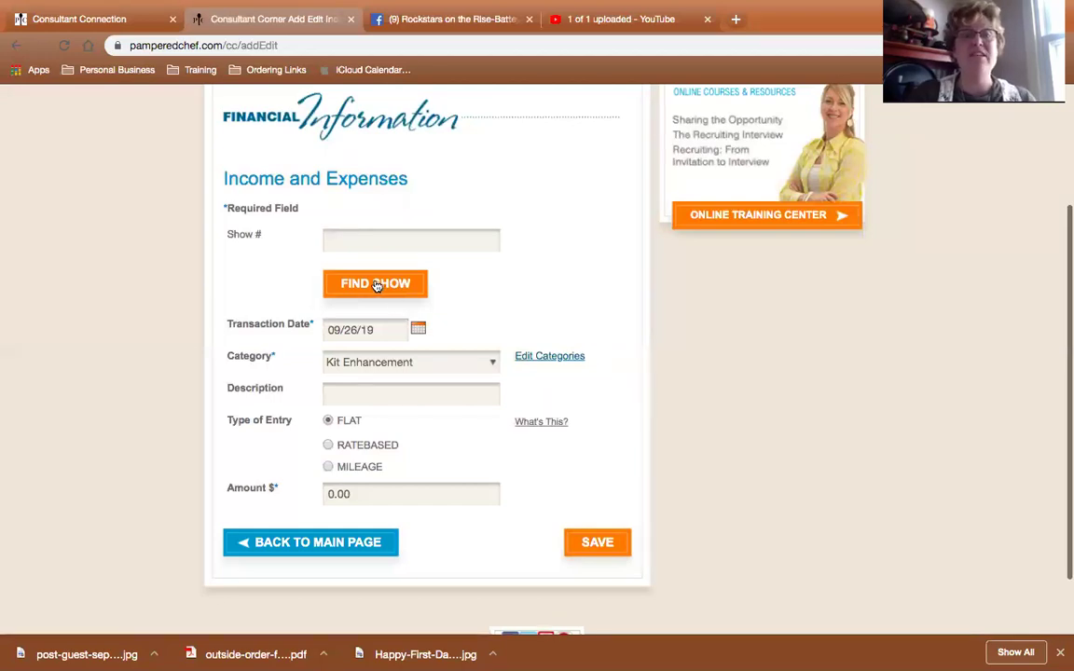
click(376, 285)
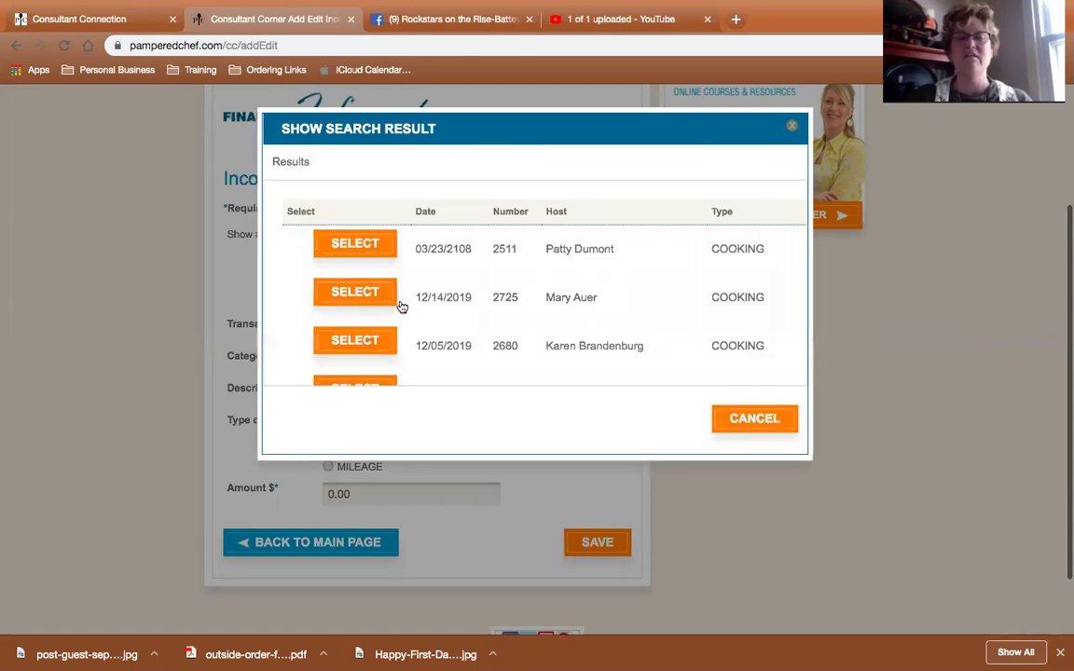
scroll(403, 306, down, 4)
scroll(451, 290, down, 4)
scroll(450, 286, up, 2)
scroll(450, 286, down, 6)
scroll(450, 286, down, 2)
click(360, 294)
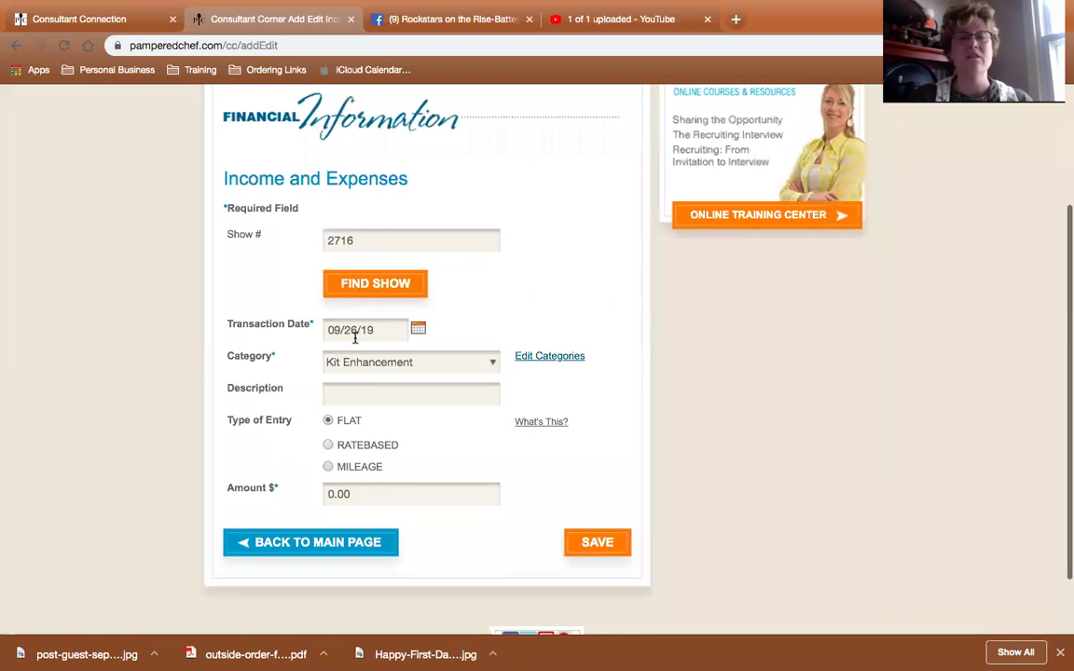
Set the expense category to Mileage and enter the description "to/from show"
click(487, 366)
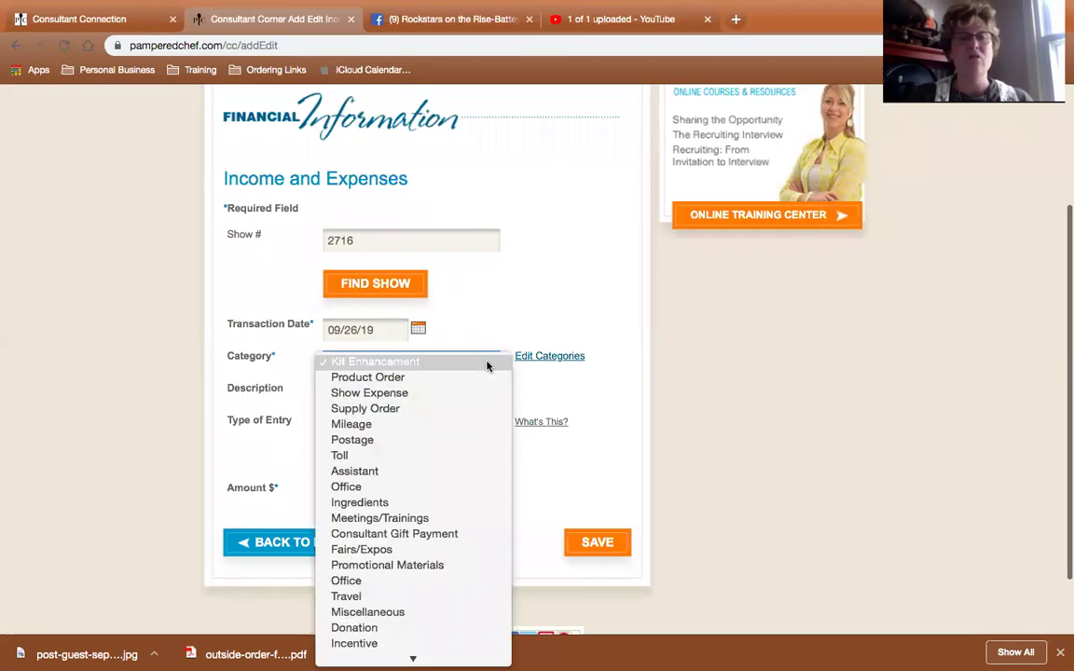
click(472, 424)
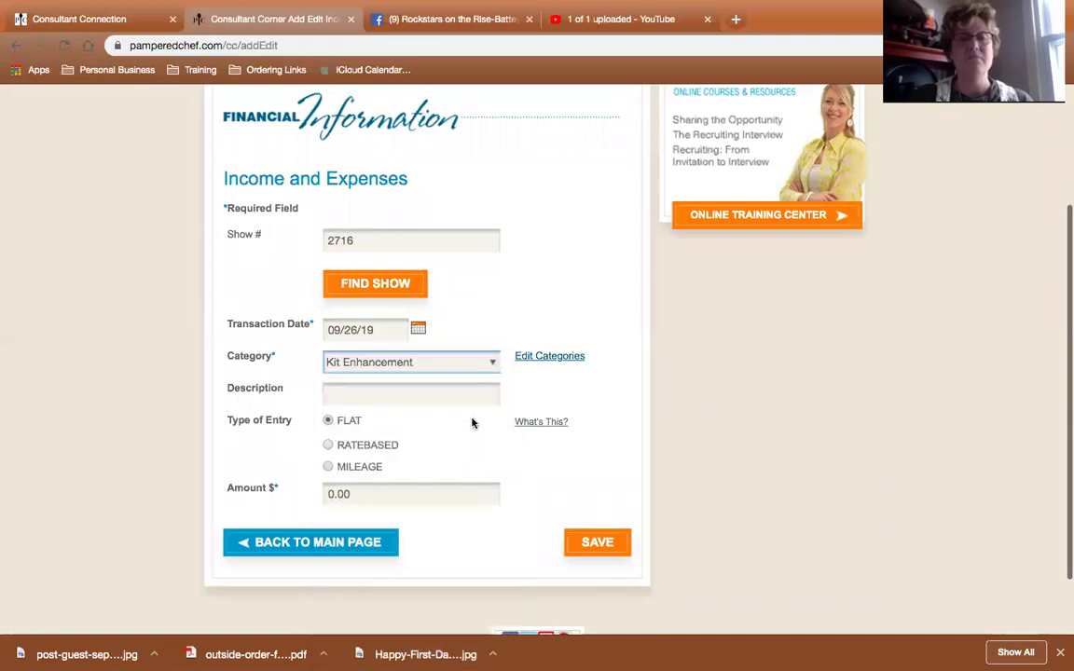
click(411, 396)
text(t)
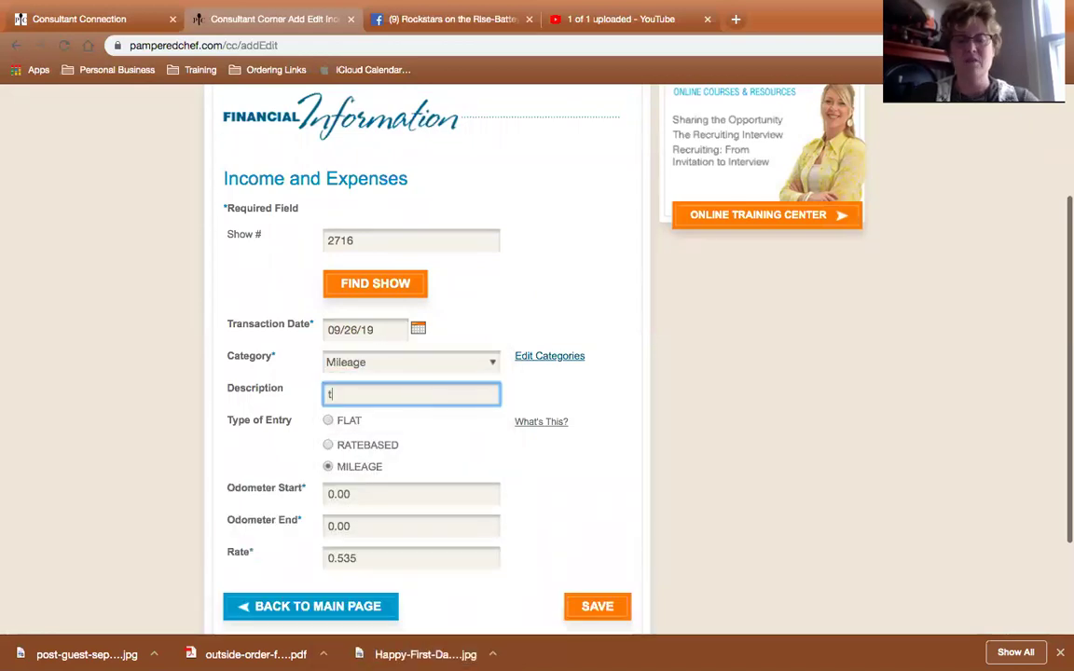
text(o/from show)
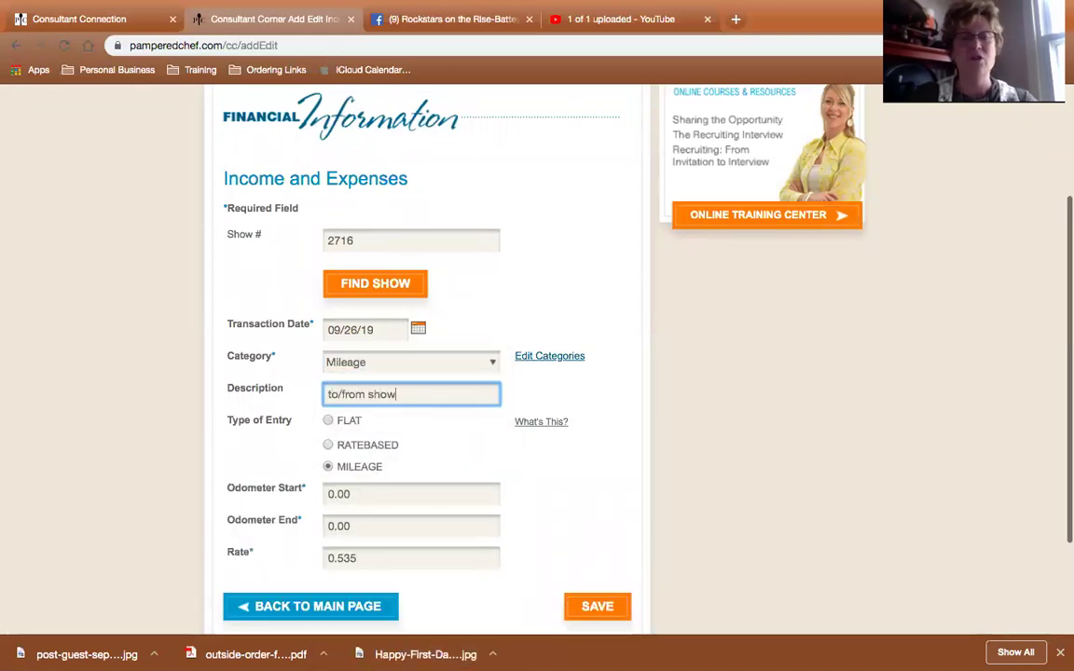
Make the mileage expense rate-based with a quantity of 82 and a rate of 0.535, and save it
click(327, 445)
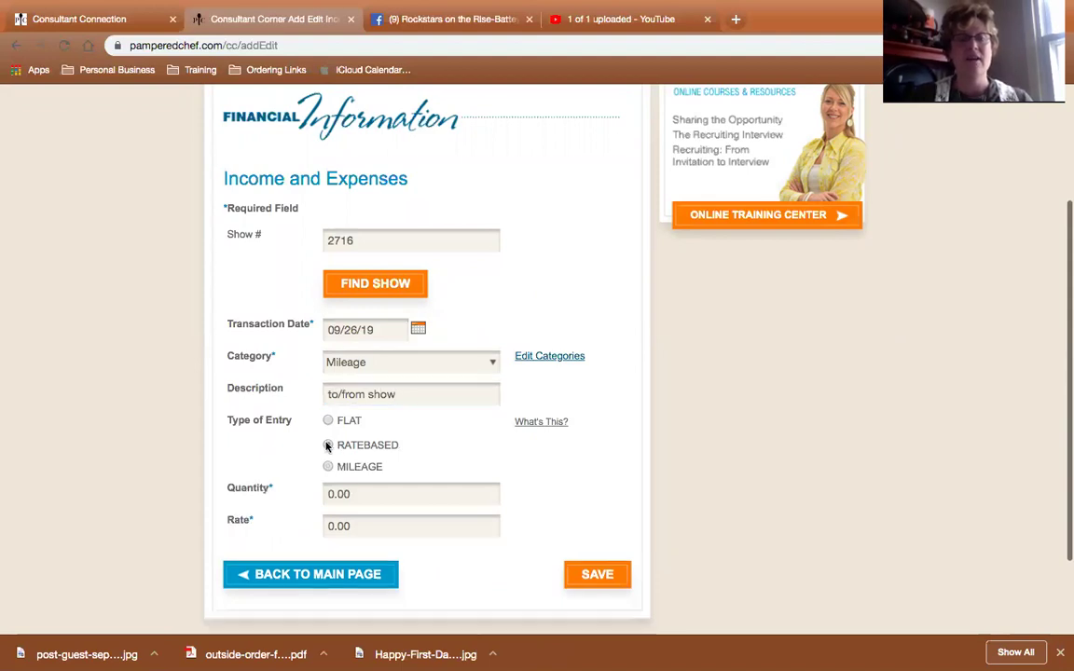
click(369, 495)
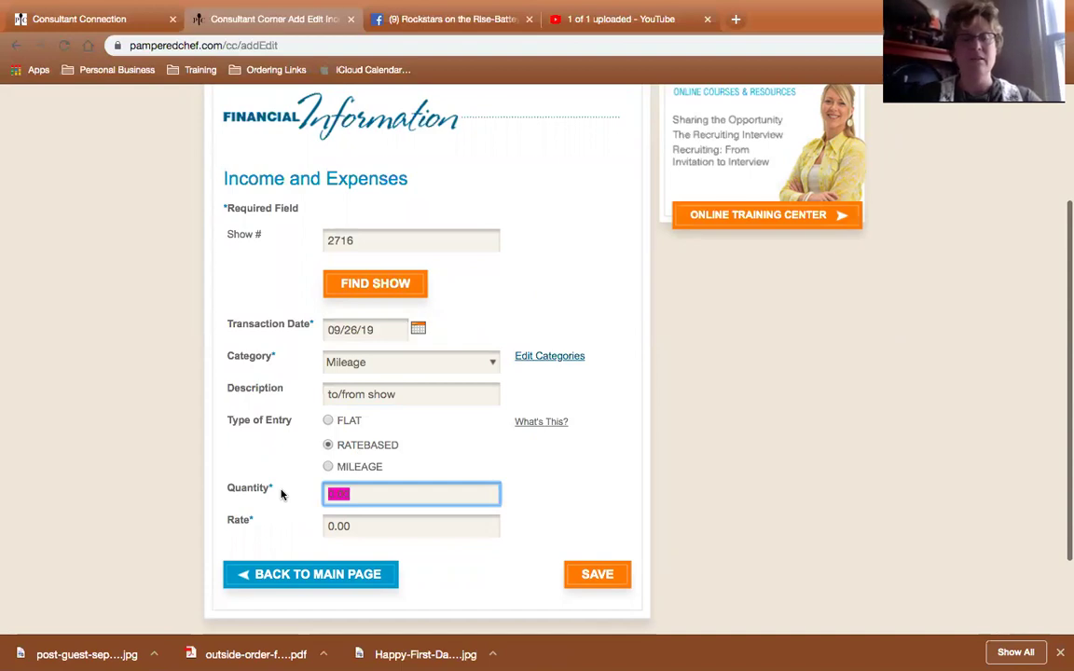
text(82)
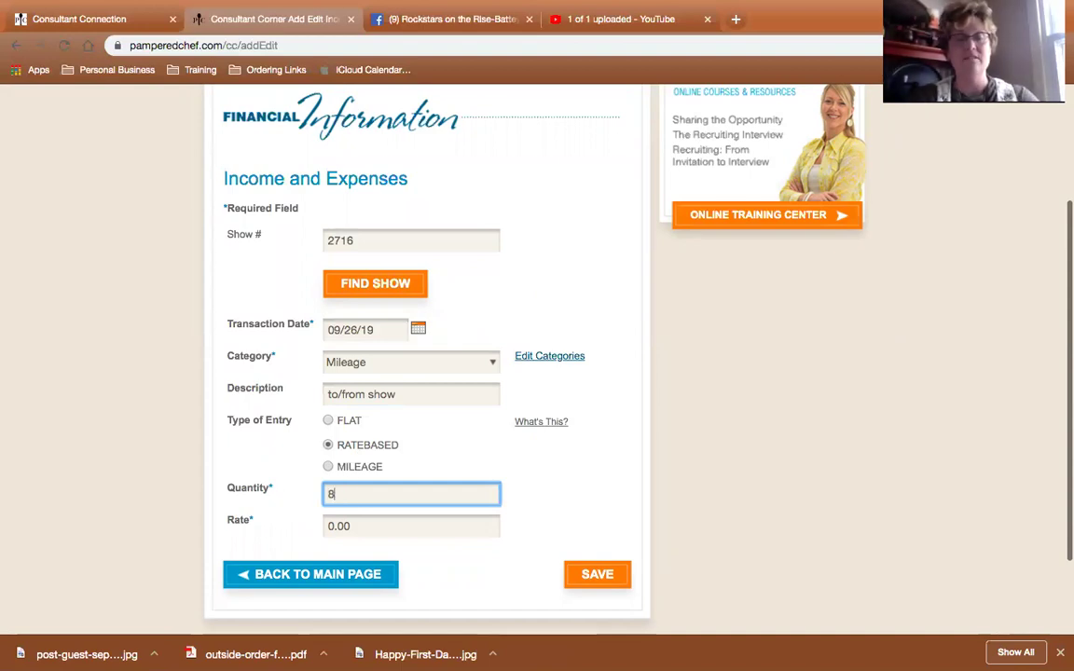
click(382, 525)
key(BackSpace)
key(BackSpace)
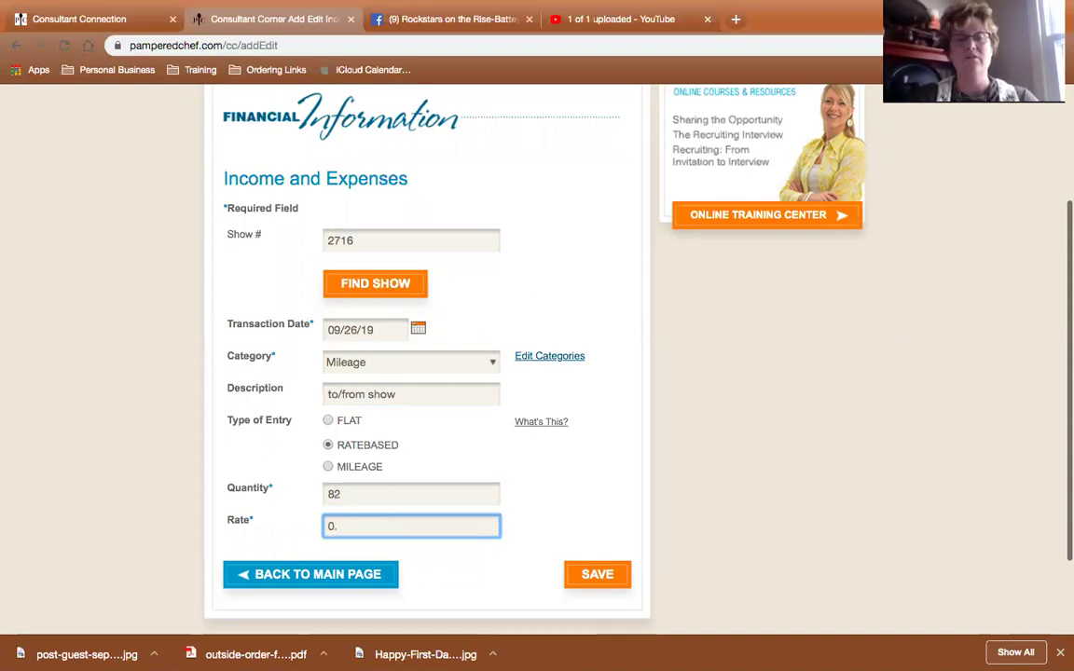
text(535)
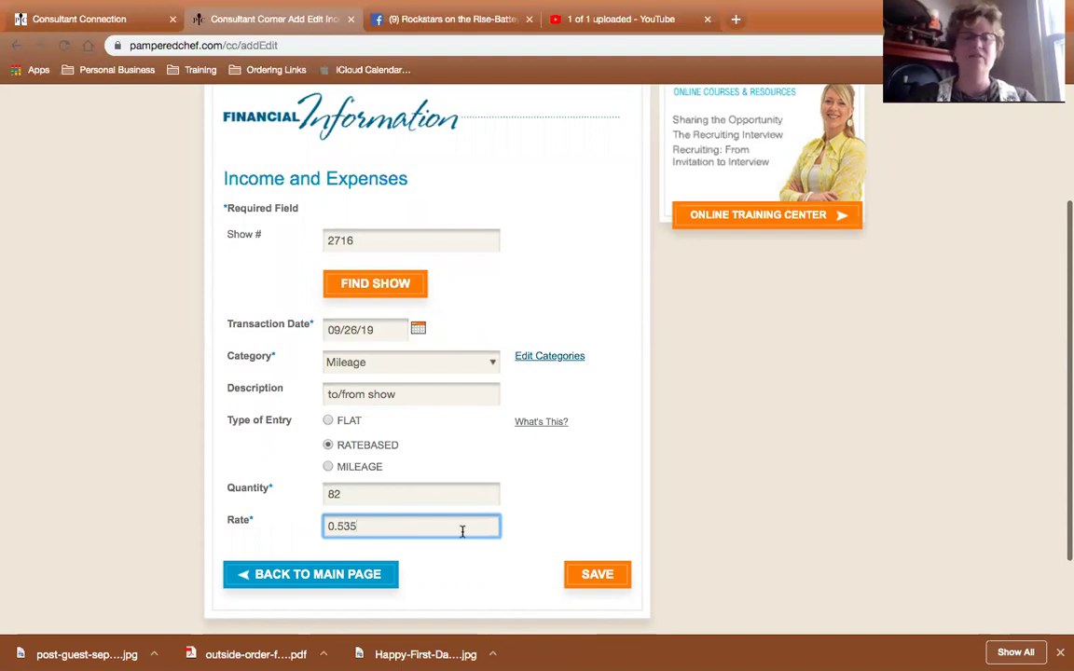
click(595, 576)
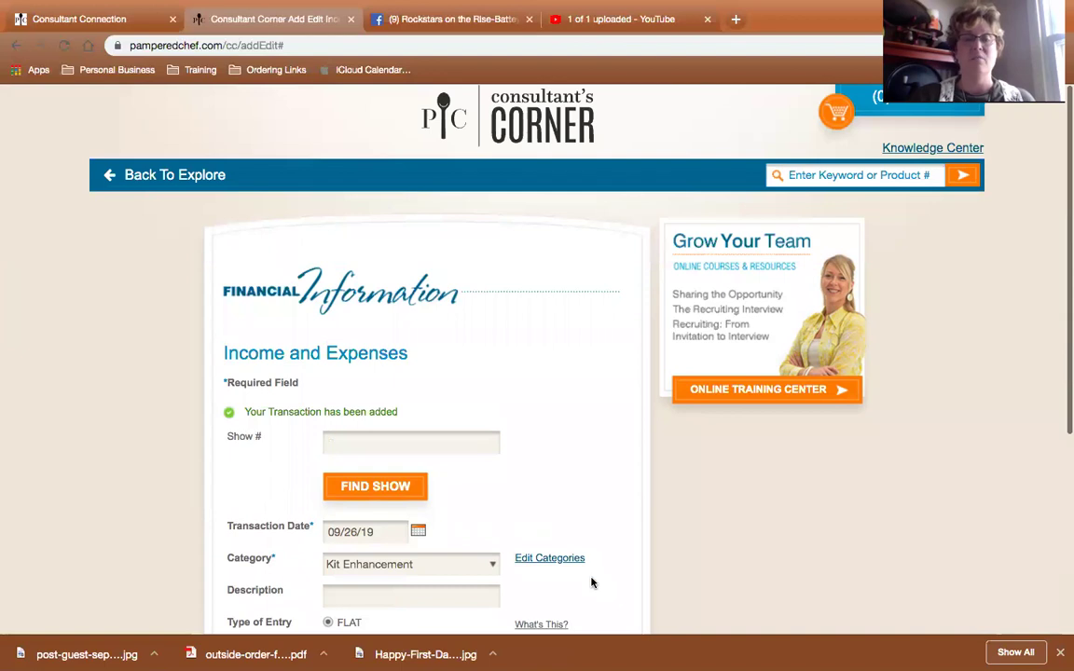
Assign the same 09/26/2019 cooking show to a second expense entry
scroll(558, 436, down, 2)
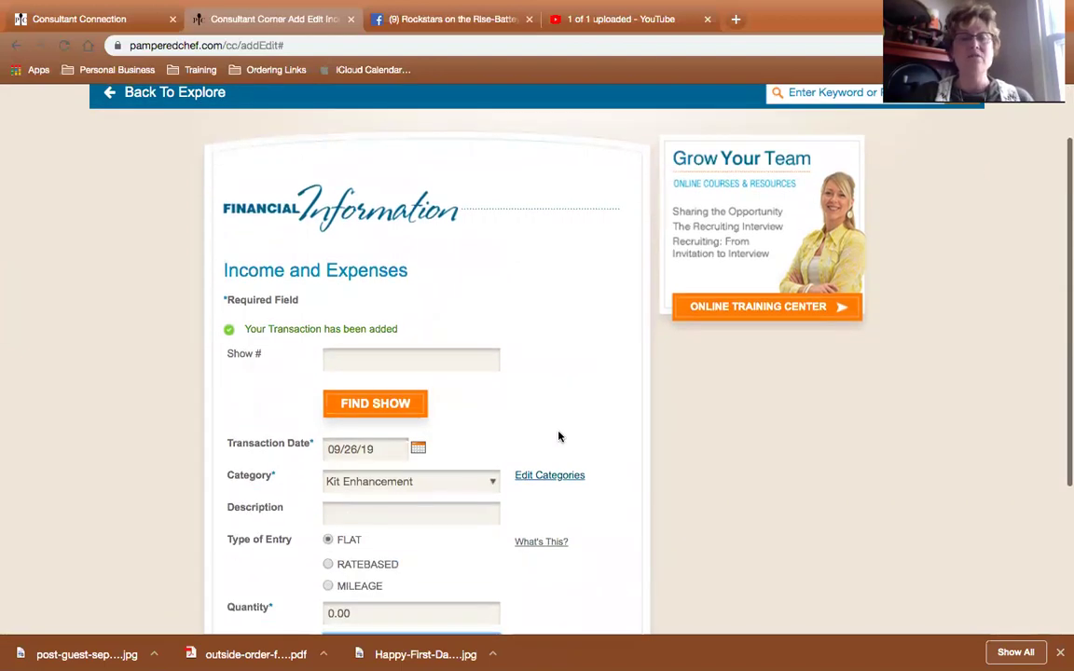
click(394, 407)
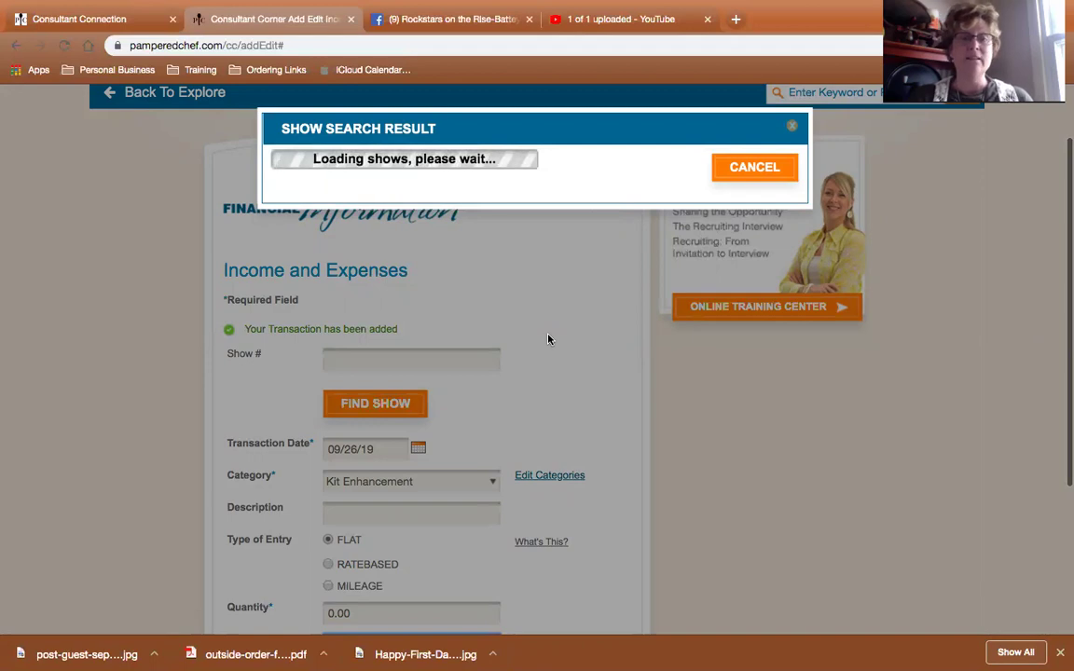
scroll(363, 320, down, 5)
scroll(365, 320, down, 5)
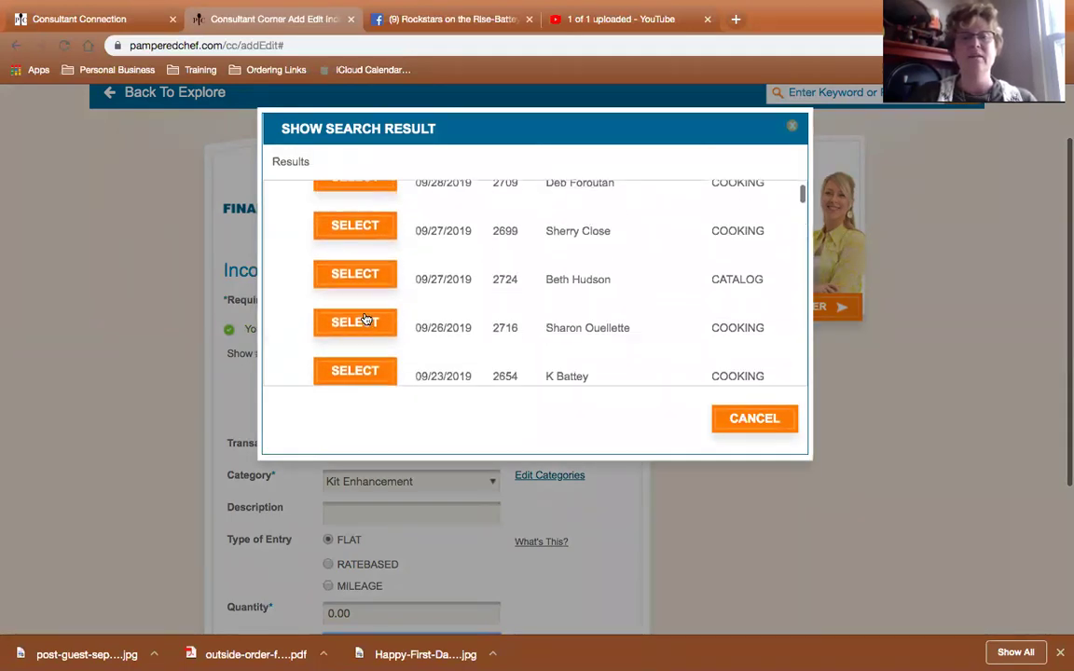
click(359, 280)
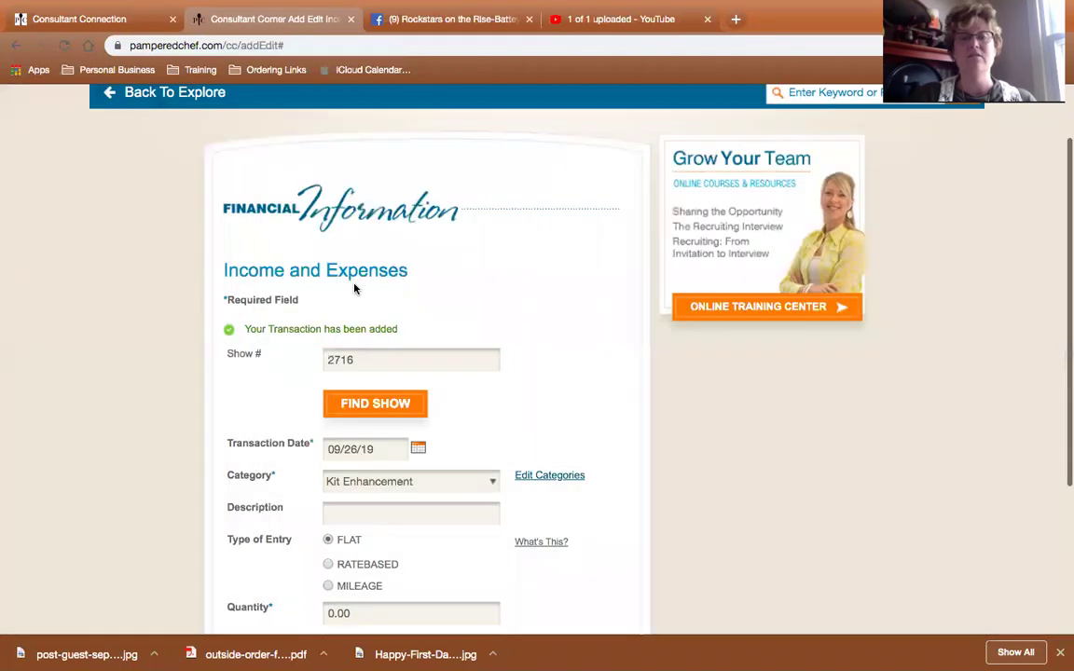
Set the second expense's category to Toll and its description to "to/from party"
click(477, 481)
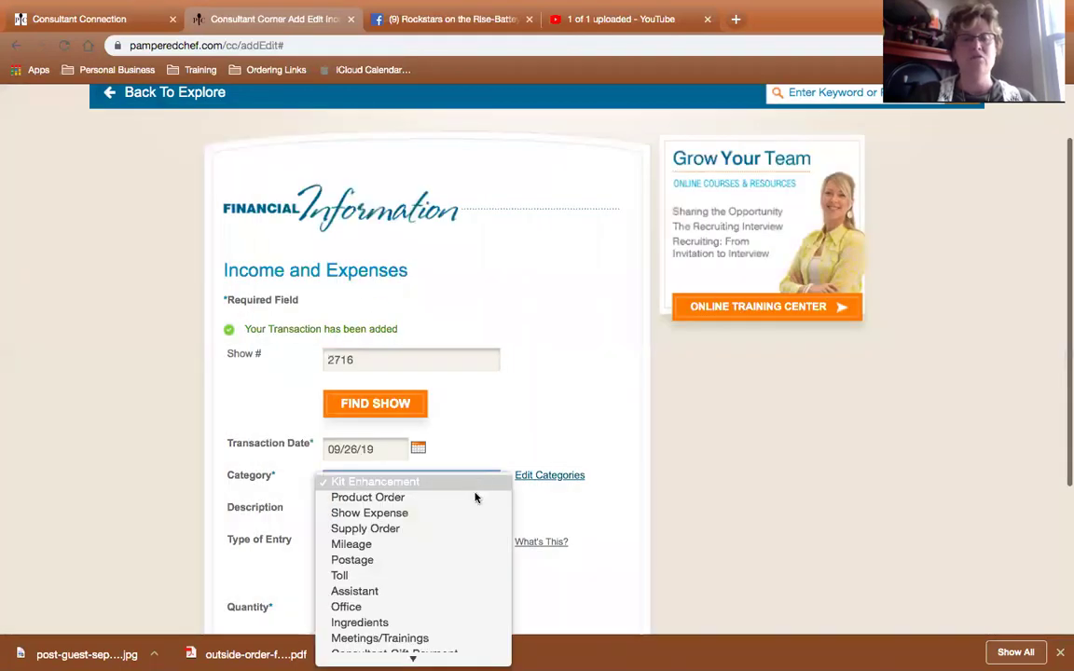
click(462, 575)
scroll(557, 386, down, 3)
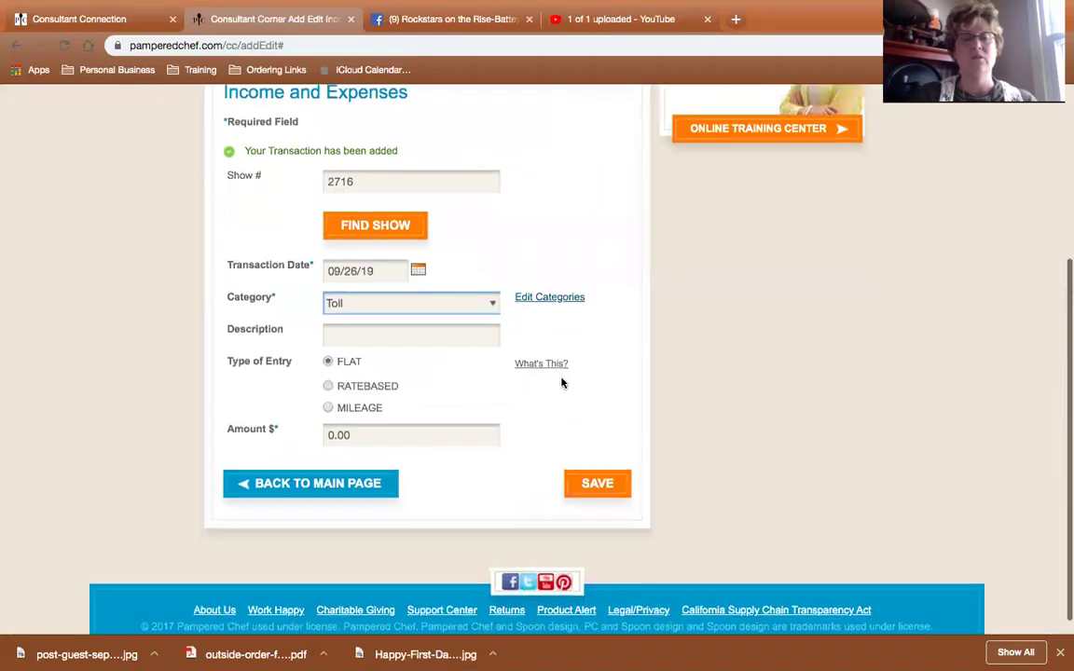
click(403, 334)
text(to/from party)
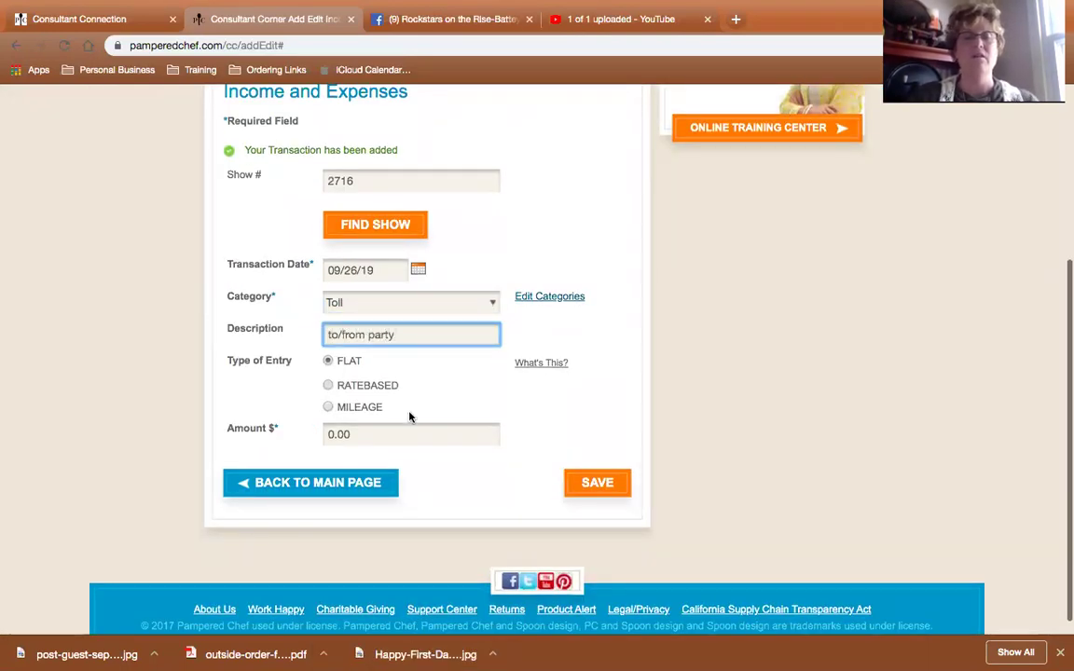
Enter a flat amount of 2.00 for the toll expense and save the transaction
right_click(387, 434)
click(137, 395)
text(2.00)
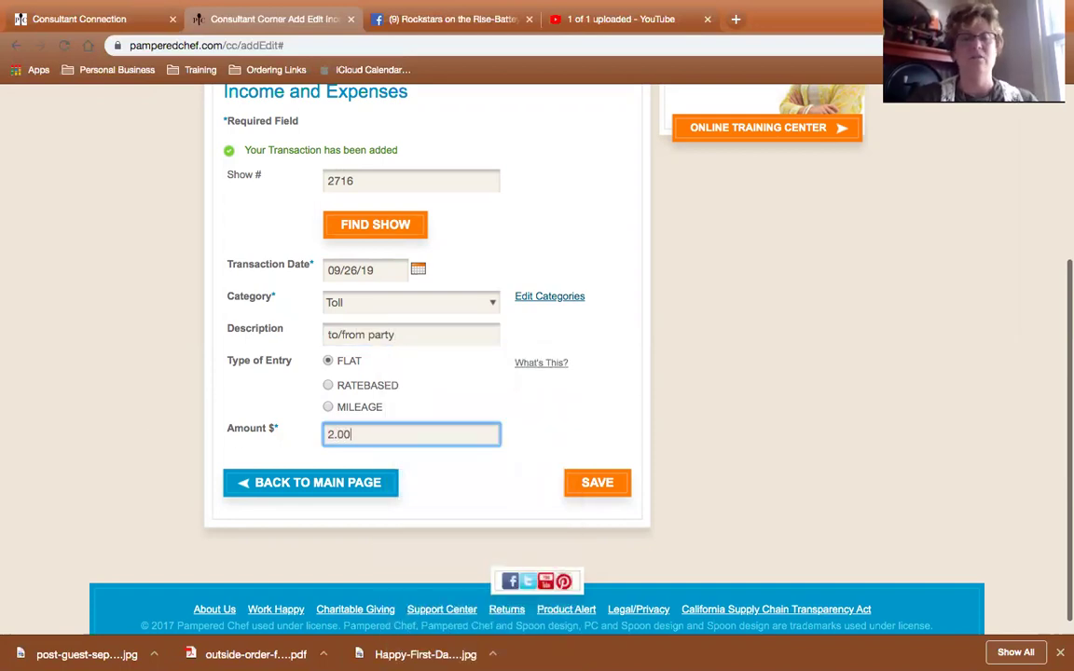
click(608, 485)
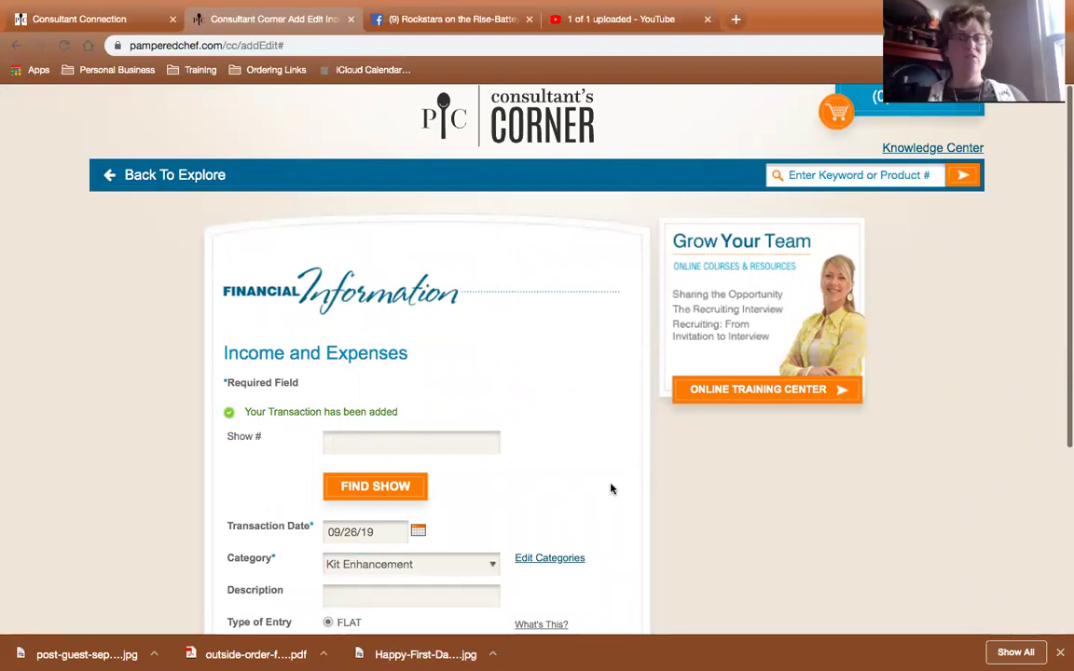
Open the expense category editor, look through the existing categories and their types, and close it without changes
scroll(611, 488, down, 5)
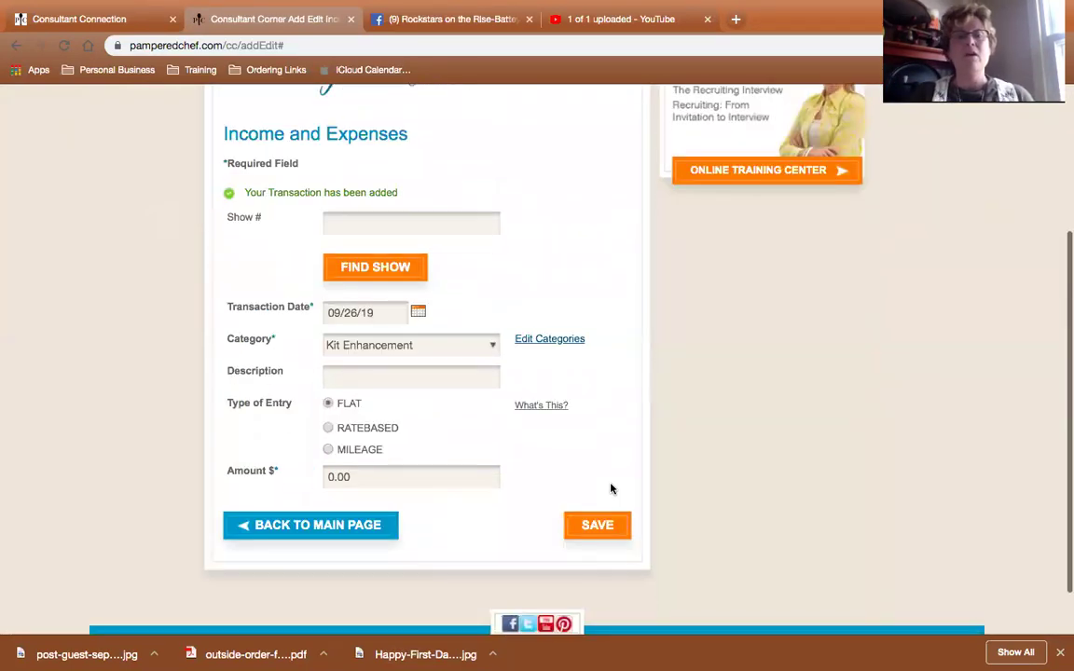
click(549, 339)
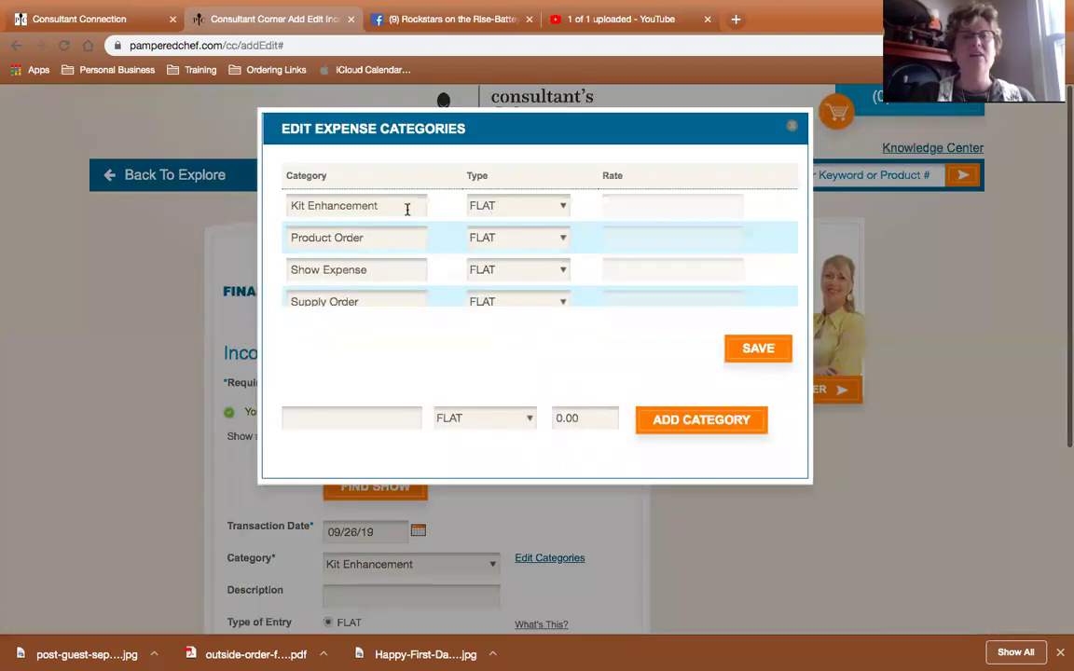
scroll(406, 209, down, 10)
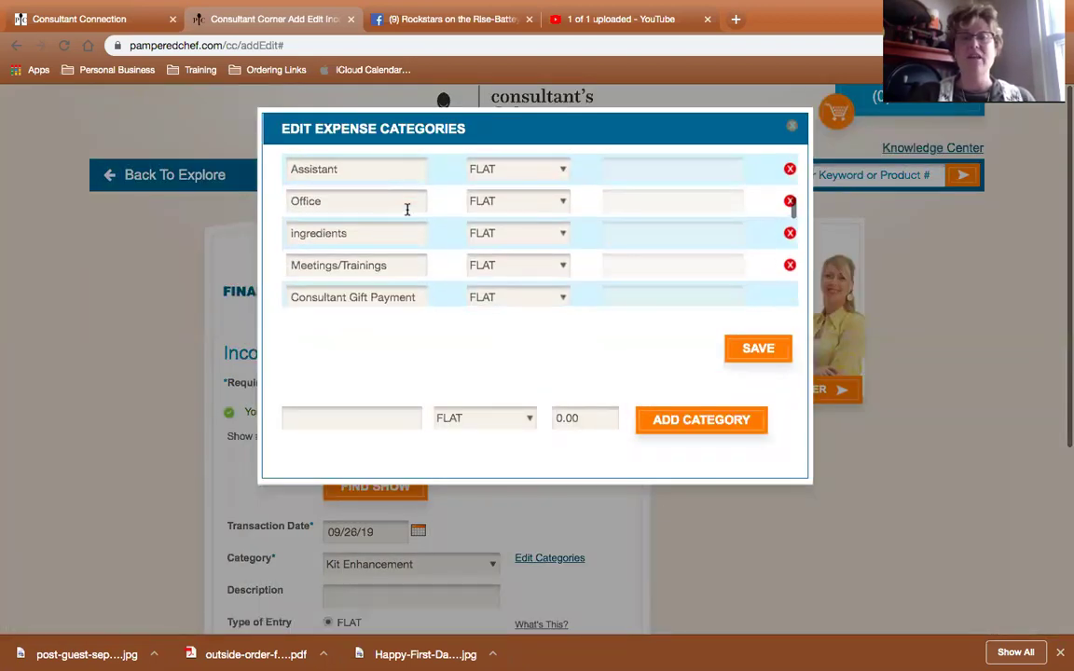
click(792, 125)
Examine the full list of categories available for a new expense, leaving Kit Enhancement selected
scroll(511, 456, down, 1)
scroll(510, 456, down, 3)
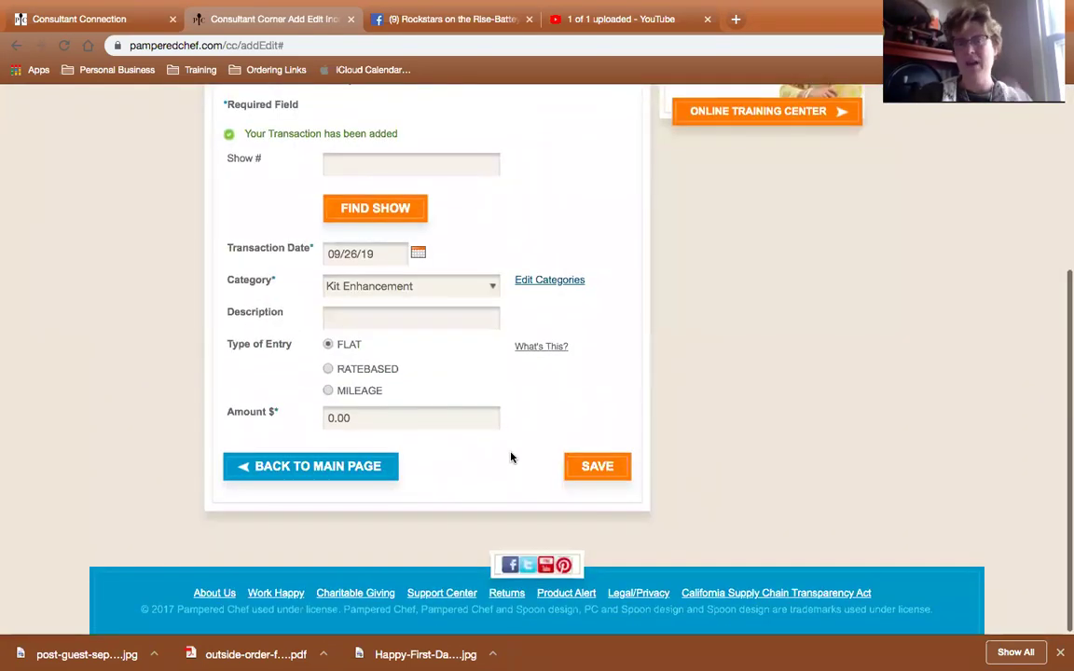
click(492, 287)
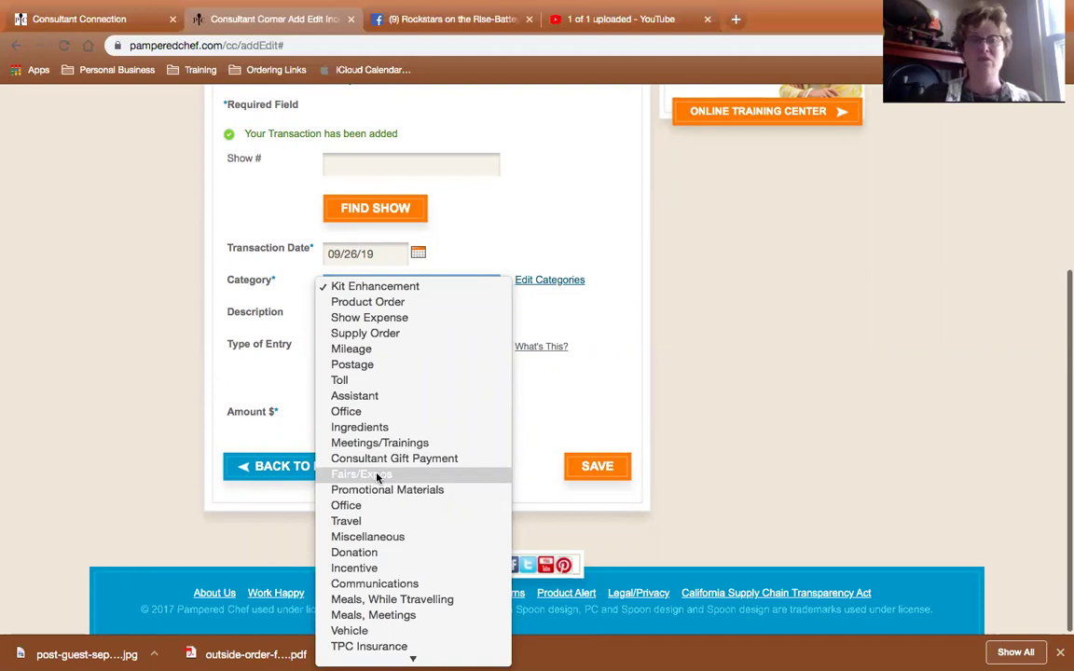
scroll(377, 477, down, 1)
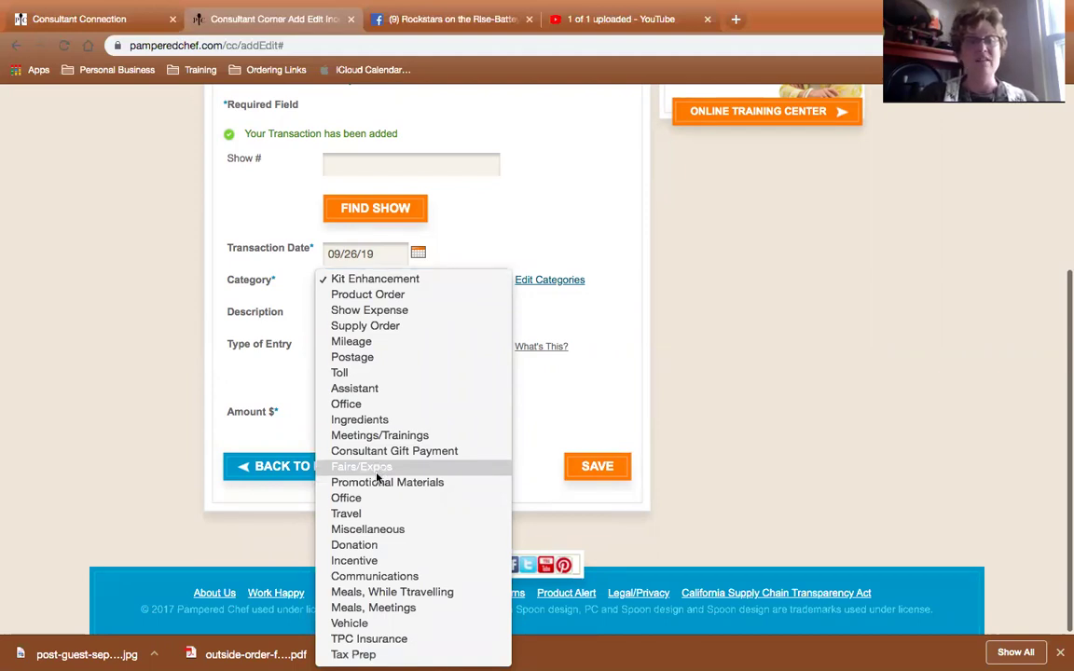
click(573, 219)
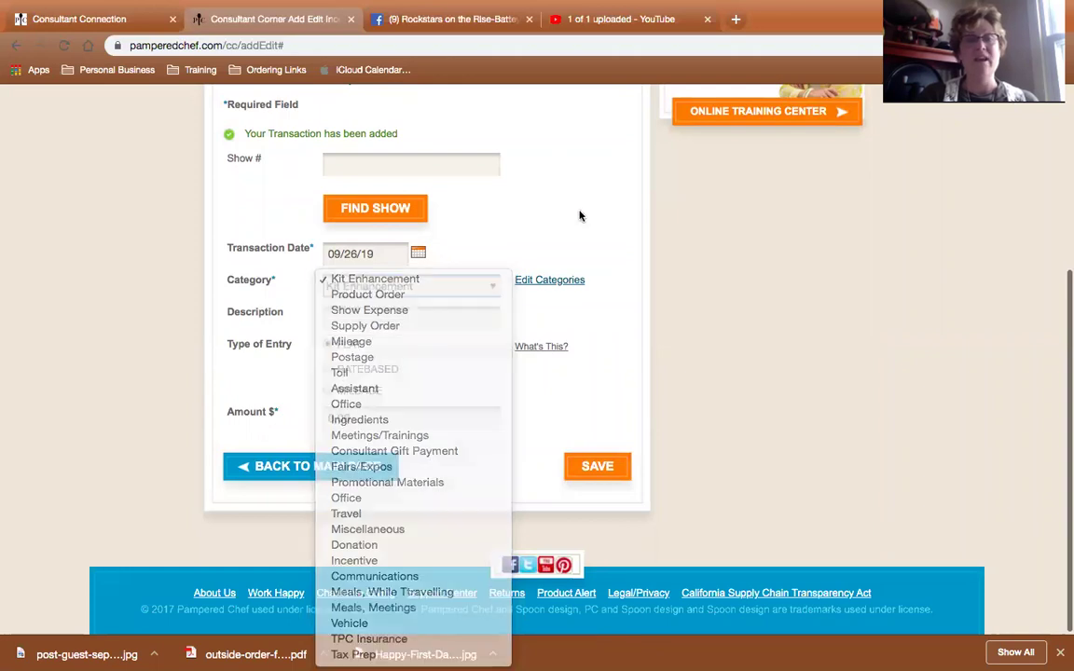
Try to save the Kit Enhancement expense with no show, description or amount filled in
scroll(499, 221, up, 2)
scroll(499, 219, down, 2)
click(603, 465)
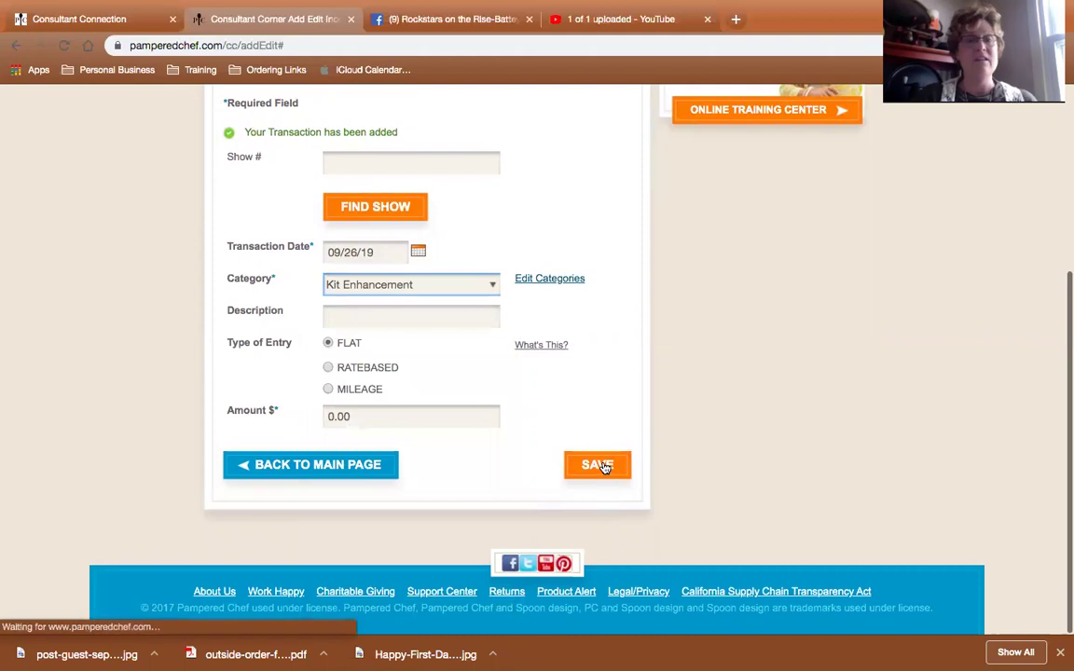
click(758, 212)
scroll(559, 355, down, 3)
scroll(560, 364, up, 5)
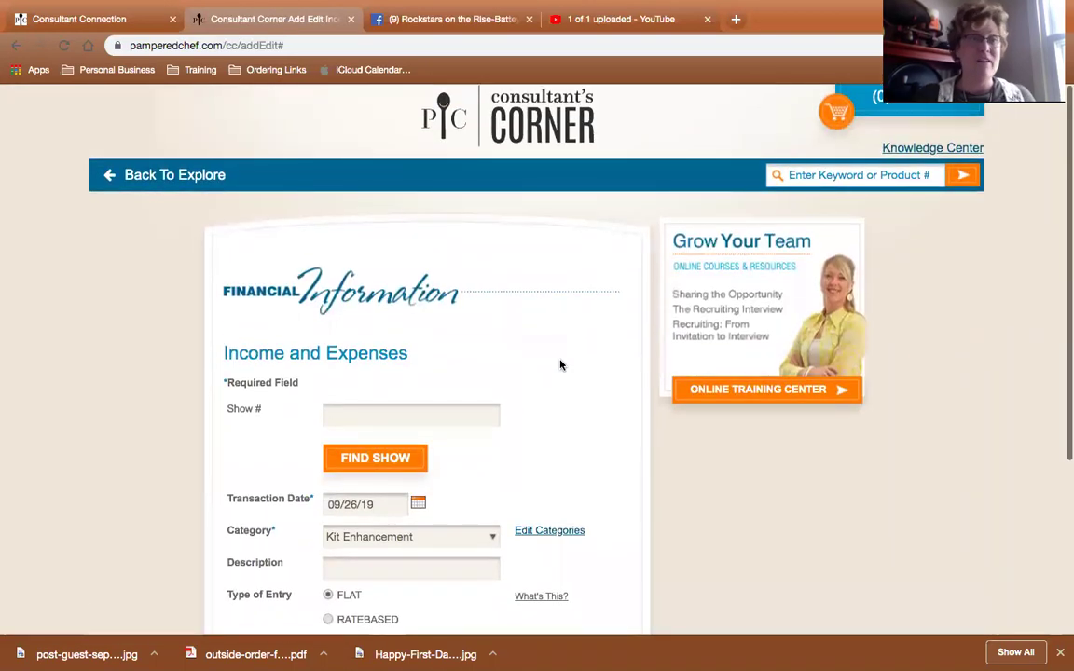